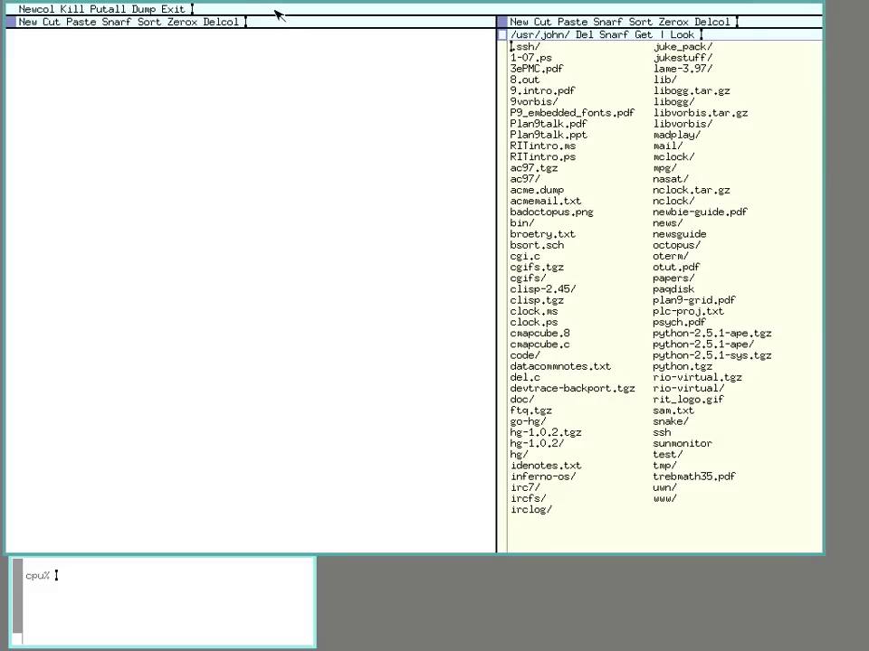
Step: Launch the Mail client on the mailbox by running Mail from the top tag
{"action": "type", "text": "Mai"}
{"action": "type", "text": "l"}
{"action": "middle_click", "coordinate": [214, 9]}
{"action": "middle_click", "coordinate": [224, 9]}
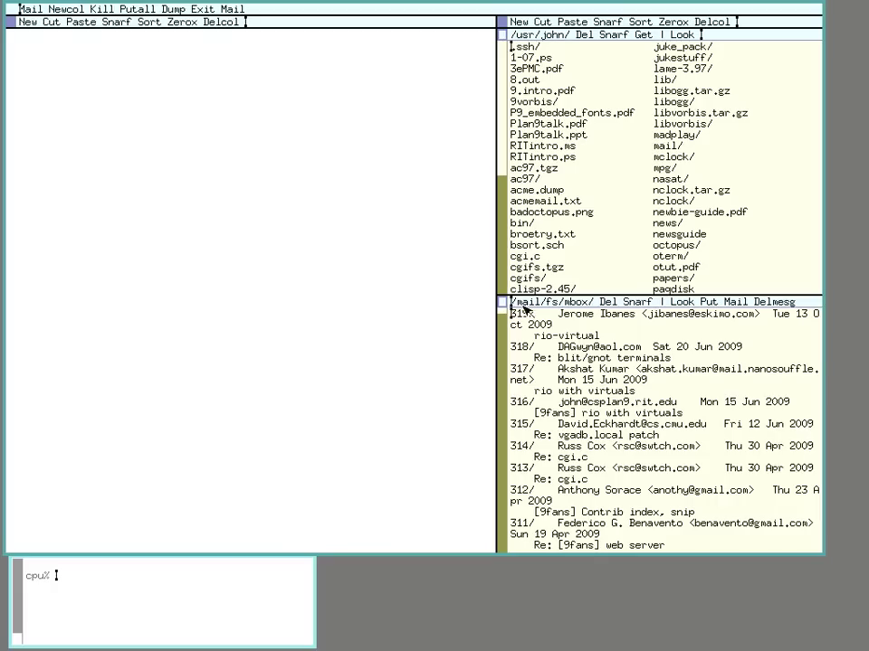
Step: Enlarge the mailbox list and change the first message's date year to 09
{"action": "mouse_move", "coordinate": [502, 301]}
{"action": "left_mouse_down"}
{"action": "mouse_move", "coordinate": [23, 43]}
{"action": "mouse_move", "coordinate": [500, 178]}
{"action": "left_mouse_up"}
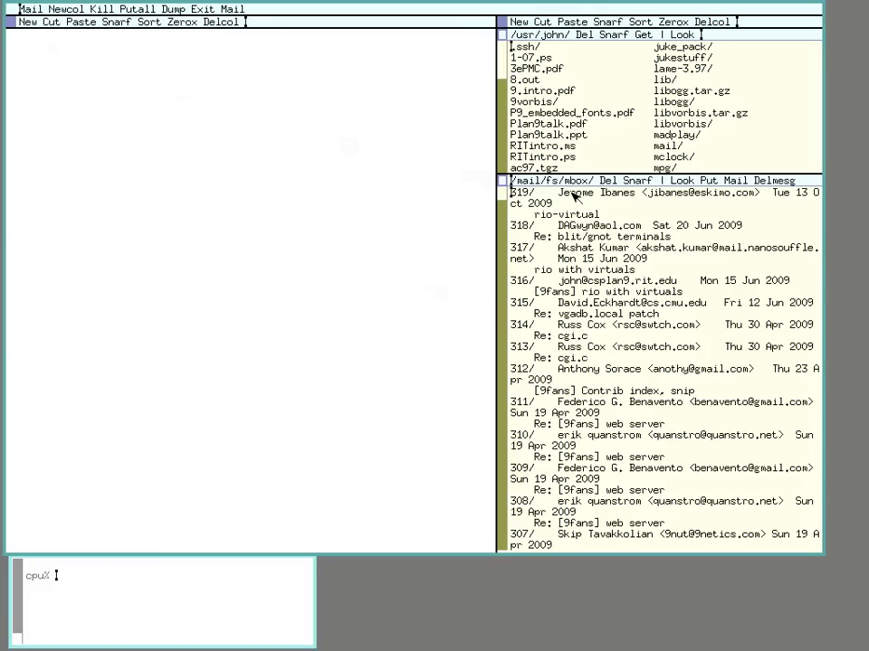
{"action": "left_click", "coordinate": [559, 204]}
{"action": "key", "text": "BackSpace"}
{"action": "key", "text": "BackSpace"}
{"action": "key", "text": "BackSpace"}
{"action": "type", "text": "09"}
{"action": "right_click", "coordinate": [519, 251]}
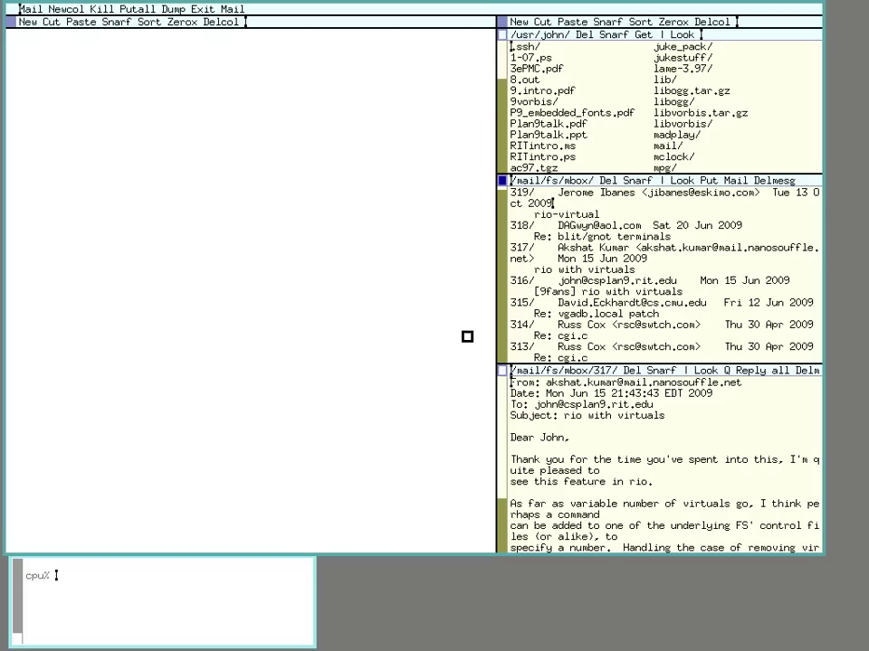
{"action": "left_click_drag", "start_coordinate": [504, 371], "coordinate": [446, 326]}
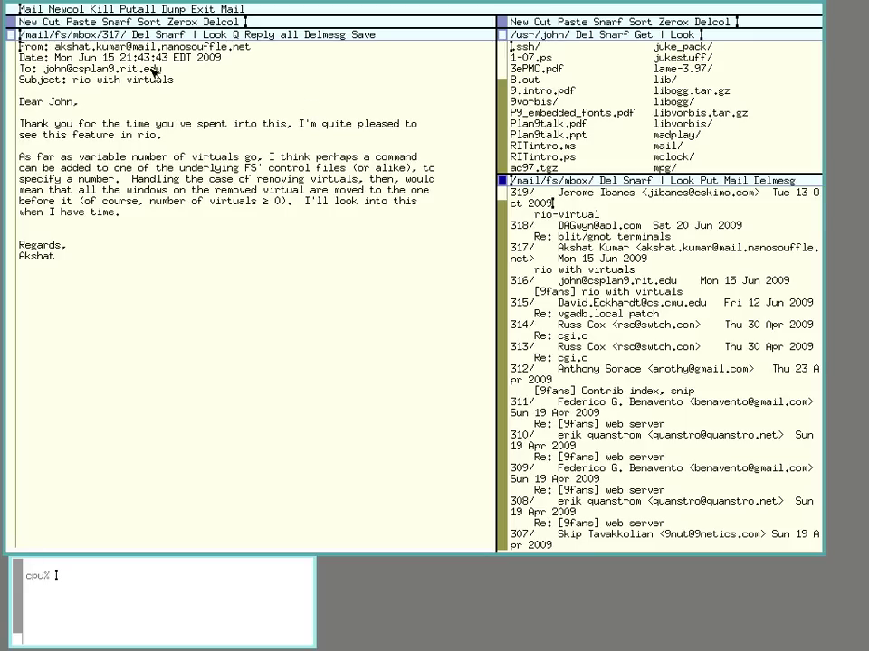
{"action": "left_click", "coordinate": [156, 143]}
Step: Quote-reply to message 317 with a 'Hello thank you for sending me email' line, then select it
{"action": "middle_click", "coordinate": [239, 36]}
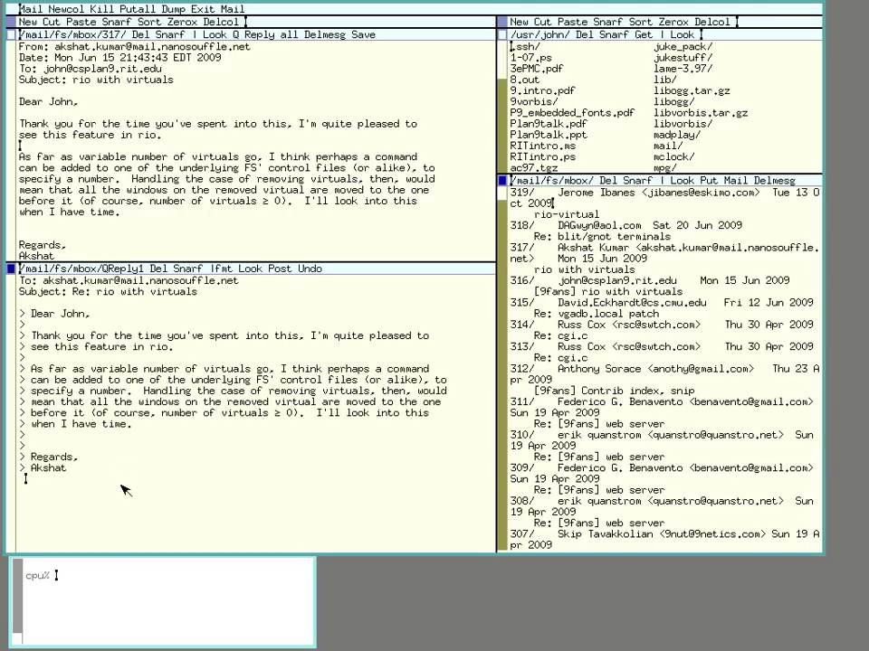
{"action": "key", "text": "Return"}
{"action": "type", "text": "Hello"}
{"action": "type", "text": " thank you for "}
{"action": "type", "text": "sending me emai"}
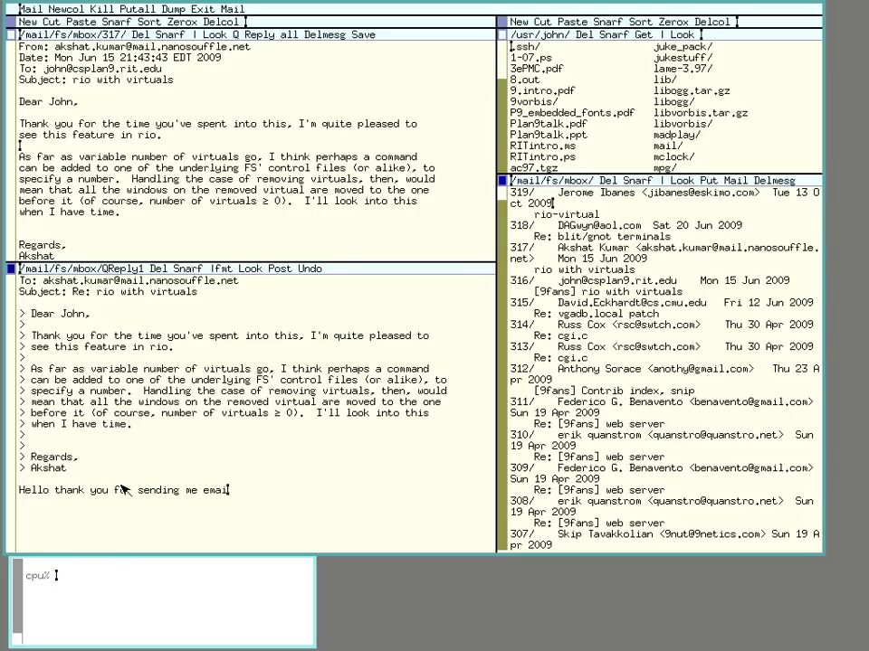
{"action": "type", "text": "l, I apprec"}
{"action": "type", "text": "iate it."}
{"action": "key", "text": "BackSpace"}
{"action": "type", "text": ", this "}
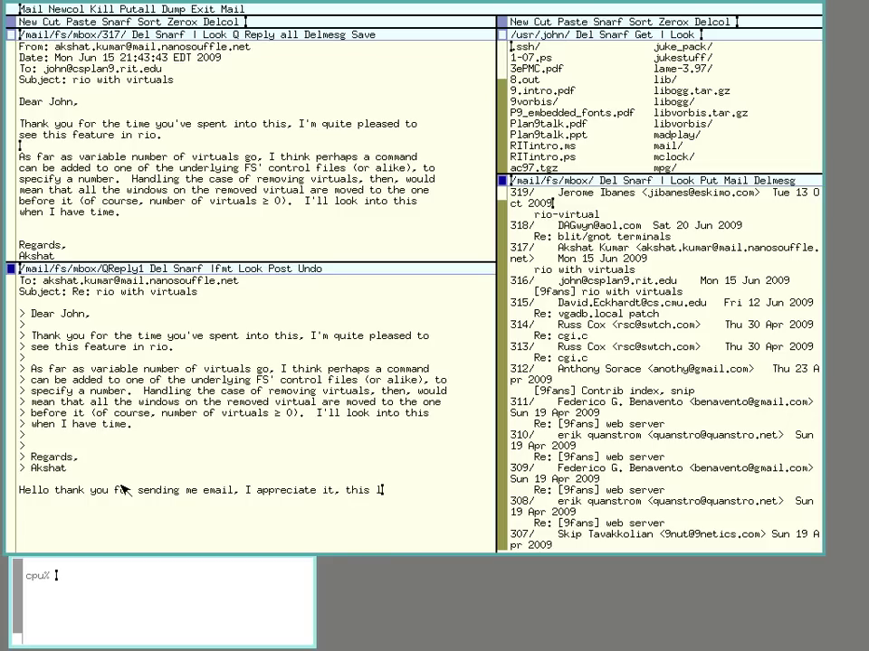
{"action": "type", "text": "line is almost lon"}
{"action": "type", "text": "g enough now"}
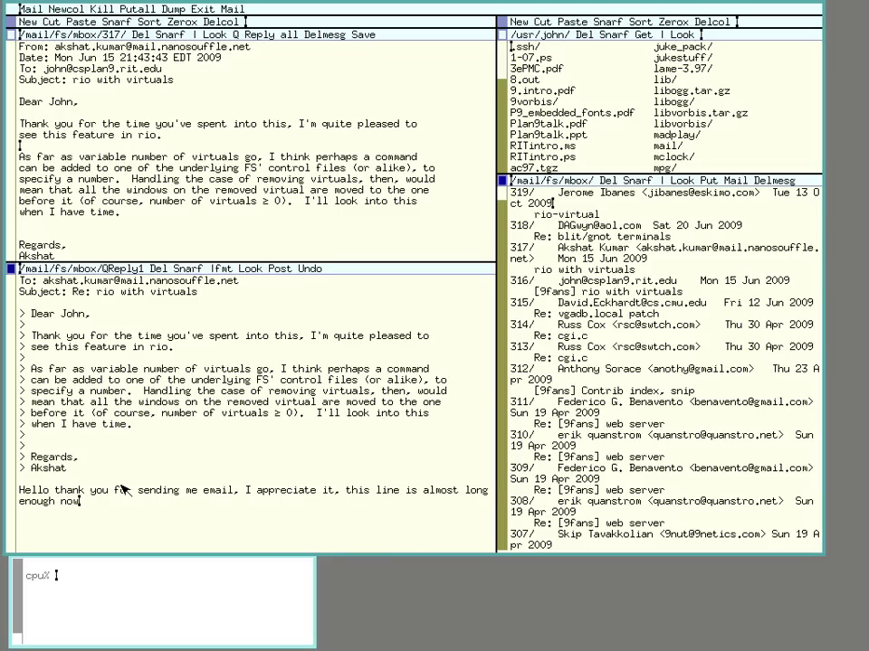
{"action": "type", "text": "."}
{"action": "double_click", "coordinate": [16, 493]}
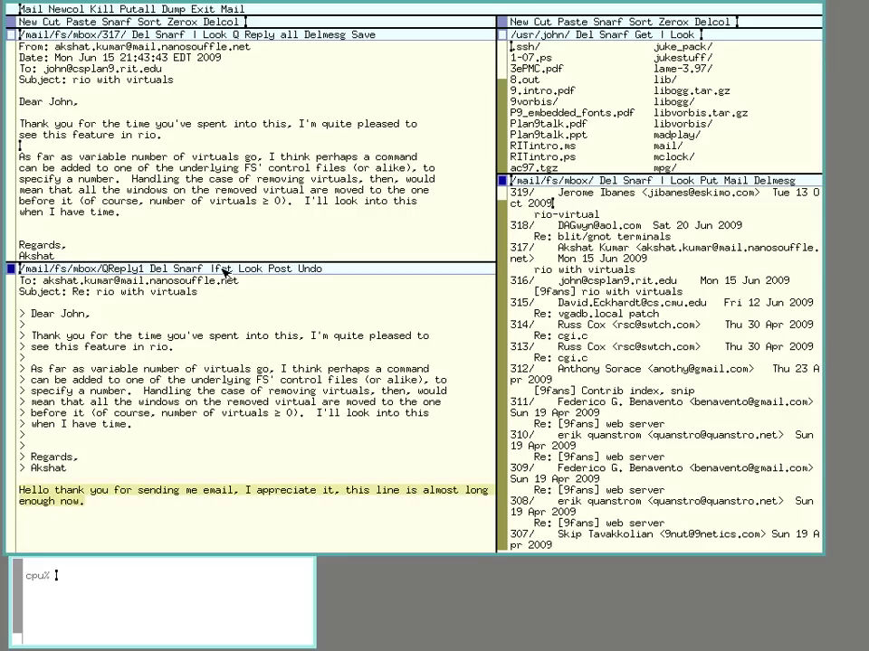
Step: Reflow the reply with |fmt, discard the unsent reply and its warning, and type Spam
{"action": "middle_click", "coordinate": [223, 269]}
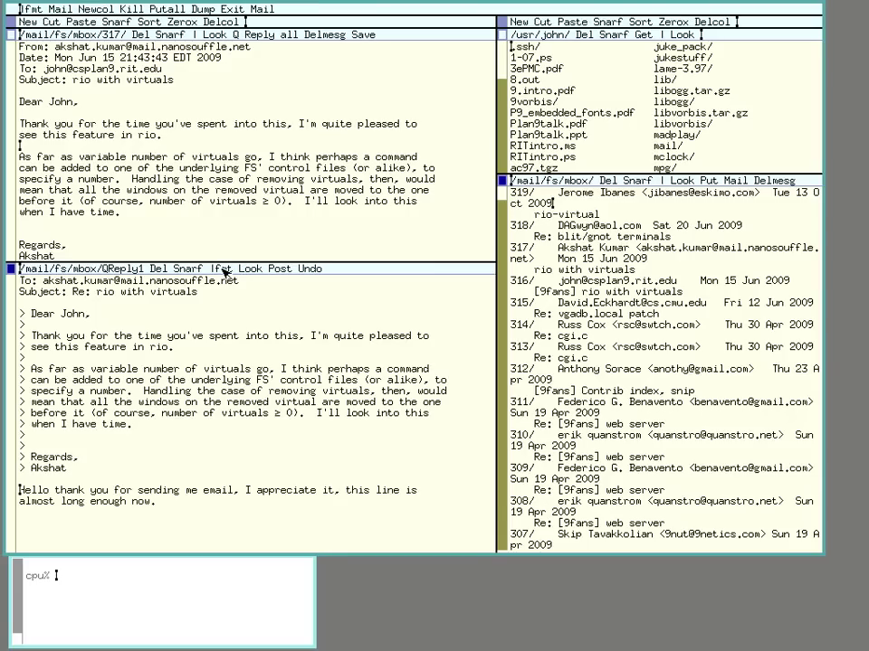
{"action": "left_click", "coordinate": [181, 531]}
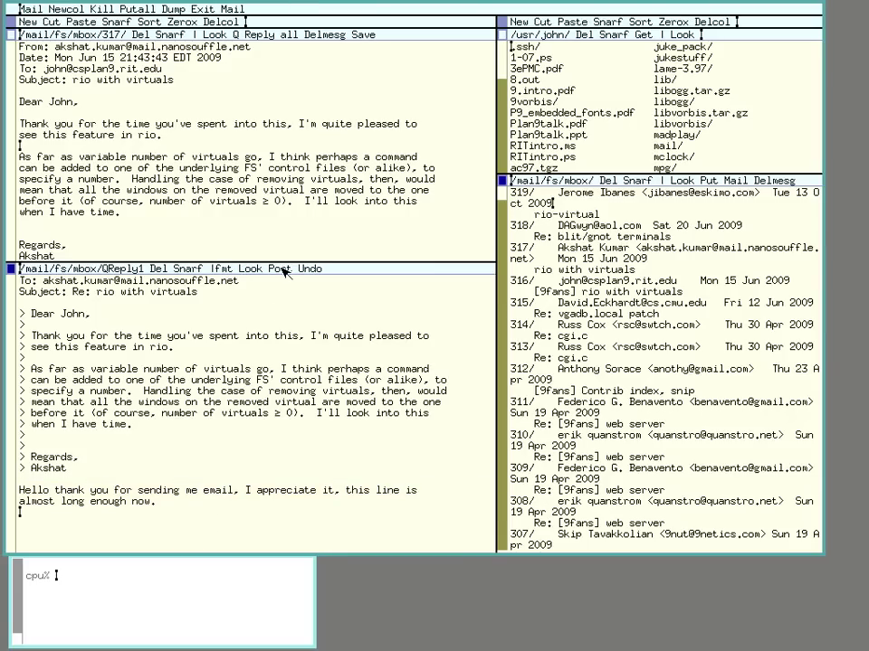
{"action": "middle_click", "coordinate": [164, 269]}
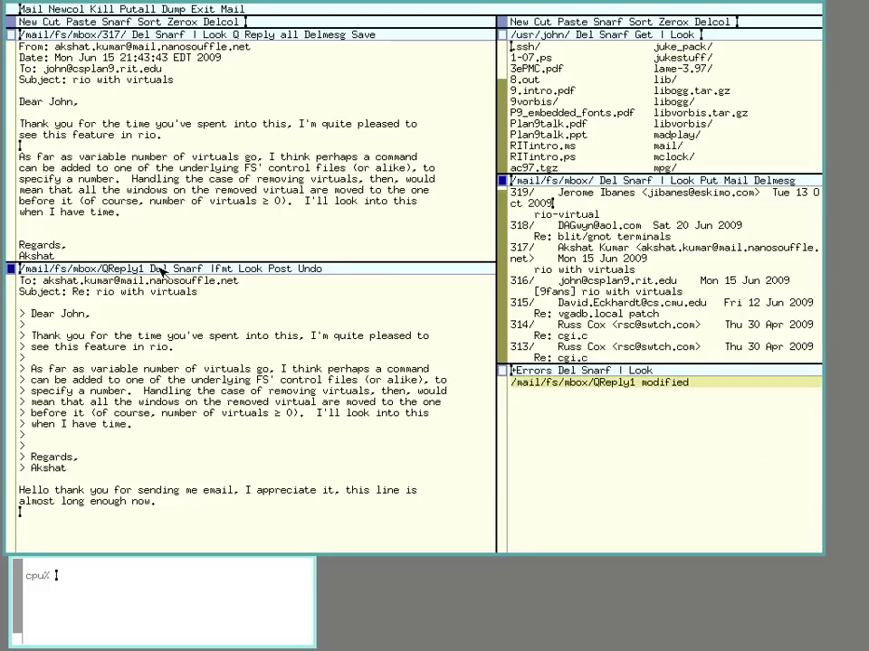
{"action": "middle_click", "coordinate": [160, 270]}
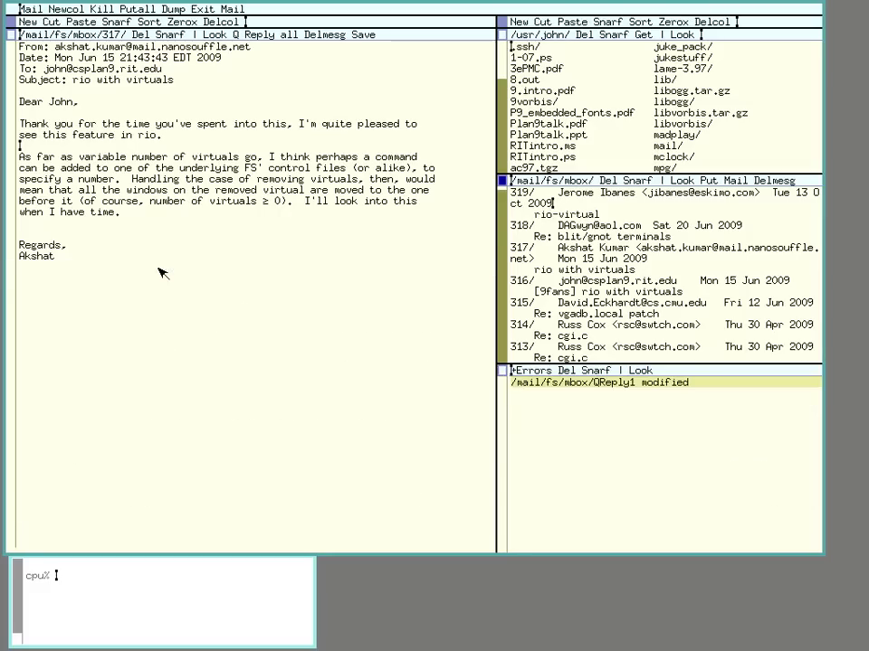
{"action": "middle_click", "coordinate": [566, 371]}
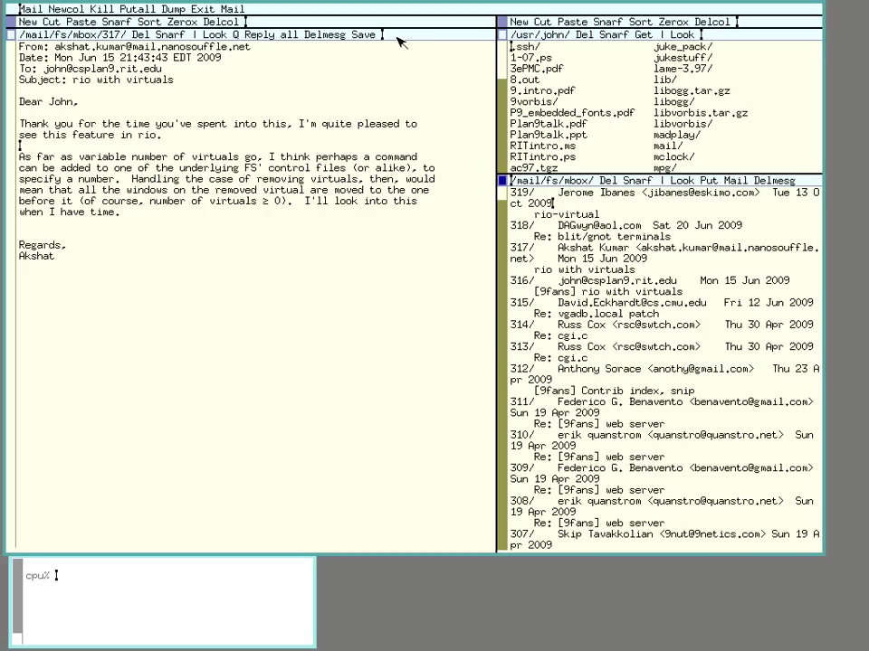
{"action": "type", "text": "Spam"}
Step: Close Akshat's message and open message 17 from the mail list
{"action": "middle_click", "coordinate": [138, 34]}
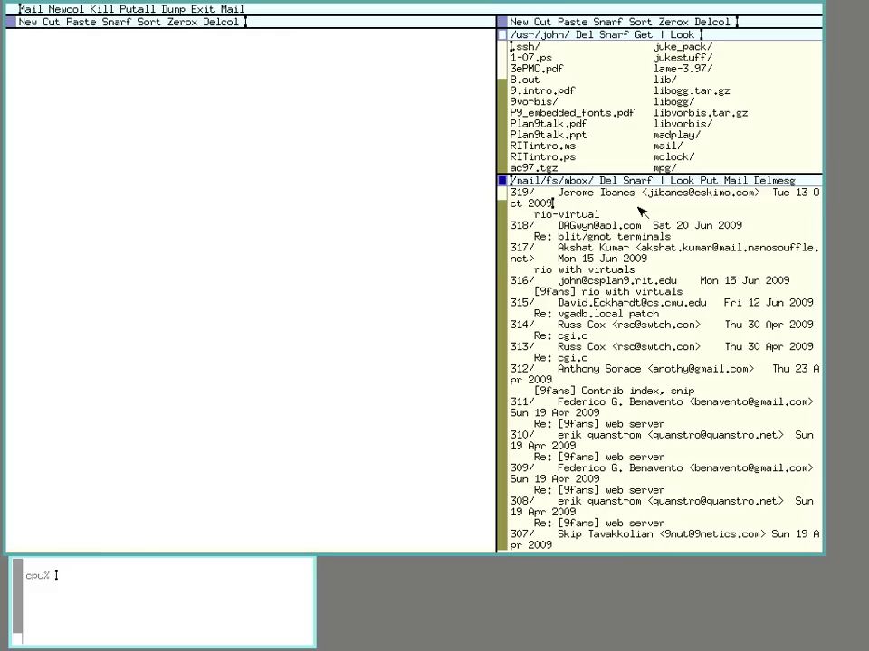
{"action": "type", "text": "17"}
{"action": "type", "text": "/"}
{"action": "right_click", "coordinate": [570, 207]}
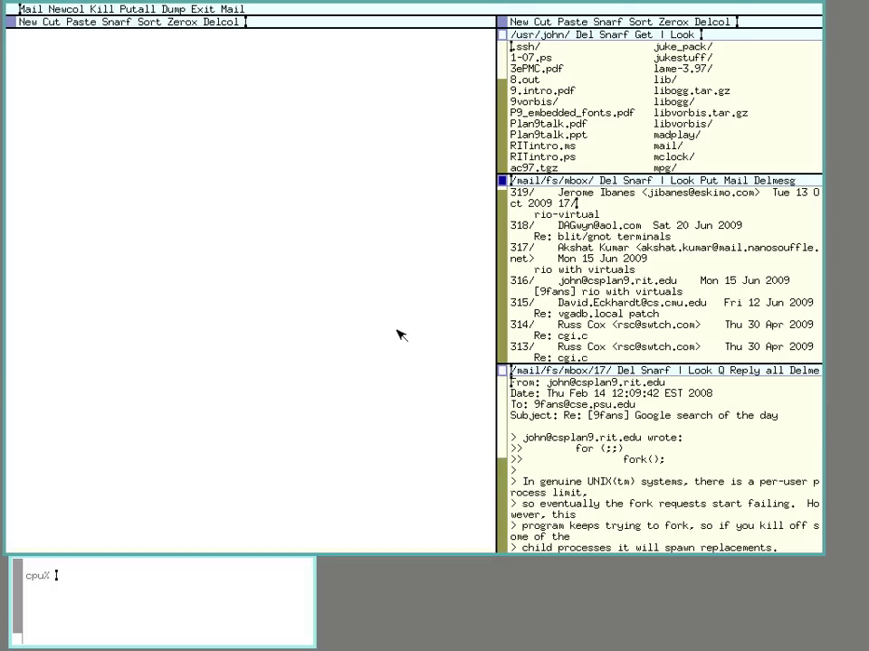
Step: Move message 17 to the left column, close it, and replace the stray 17/ with Pik
{"action": "left_click_drag", "start_coordinate": [503, 371], "coordinate": [20, 36]}
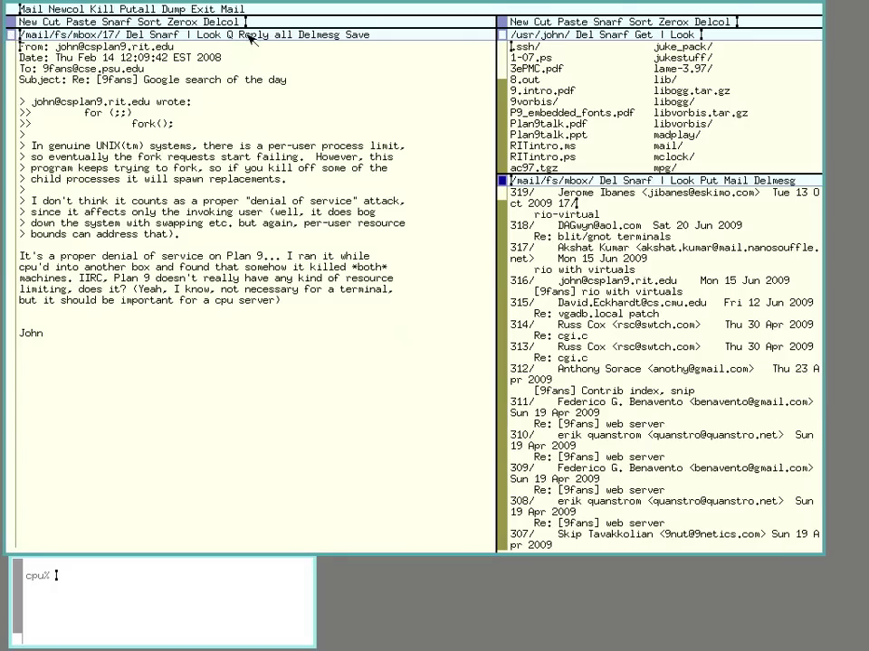
{"action": "middle_click", "coordinate": [107, 34]}
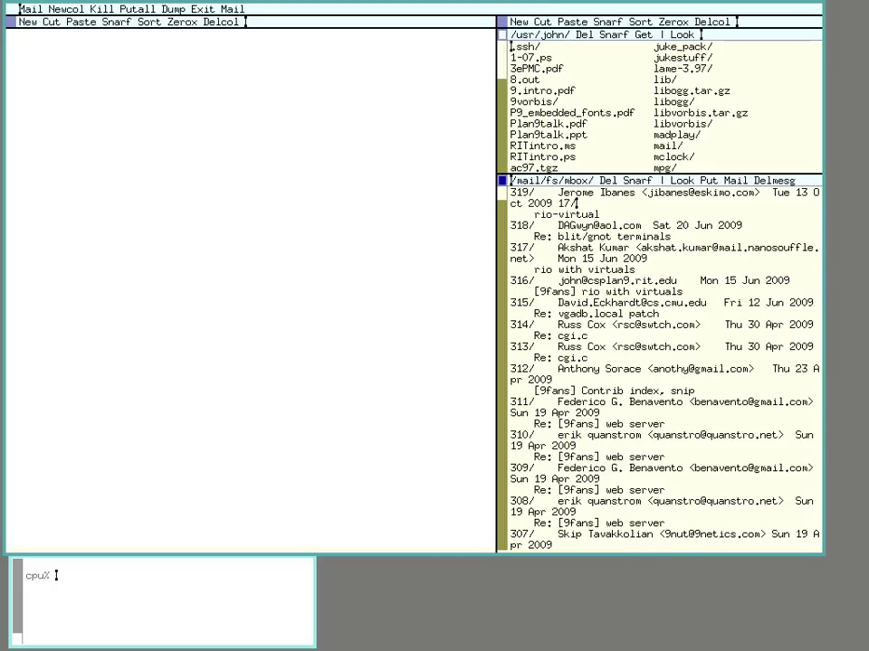
{"action": "key", "text": "BackSpace"}
{"action": "key", "text": "BackSpace"}
{"action": "key", "text": "BackSpace"}
{"action": "type", "text": "Pik"}
Step: Search the mail list for Pik to bring Rob Pike's message 83 into view
{"action": "right_click", "coordinate": [578, 203]}
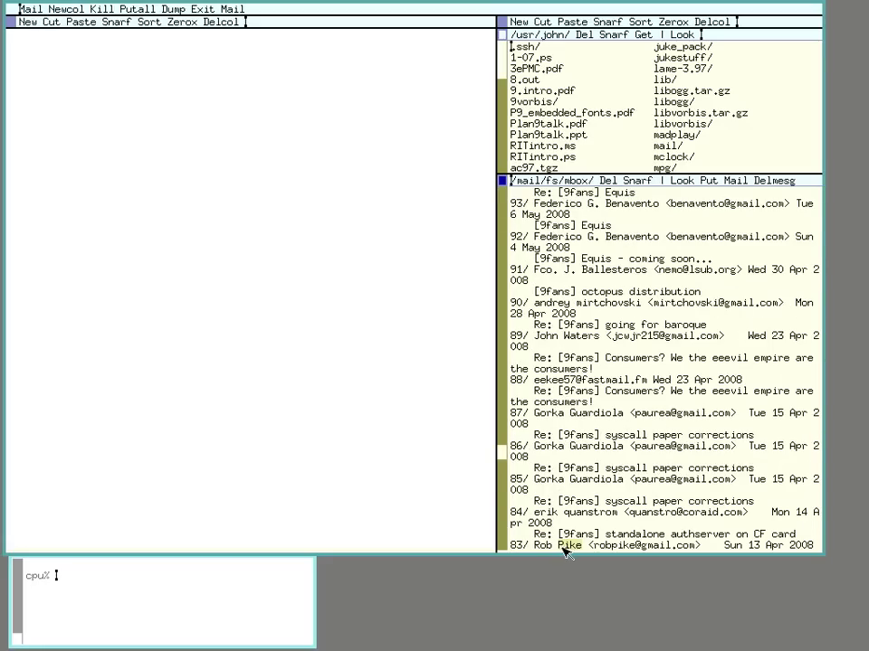
{"action": "scroll", "coordinate": [565, 550], "scroll_direction": "down", "scroll_amount": 2}
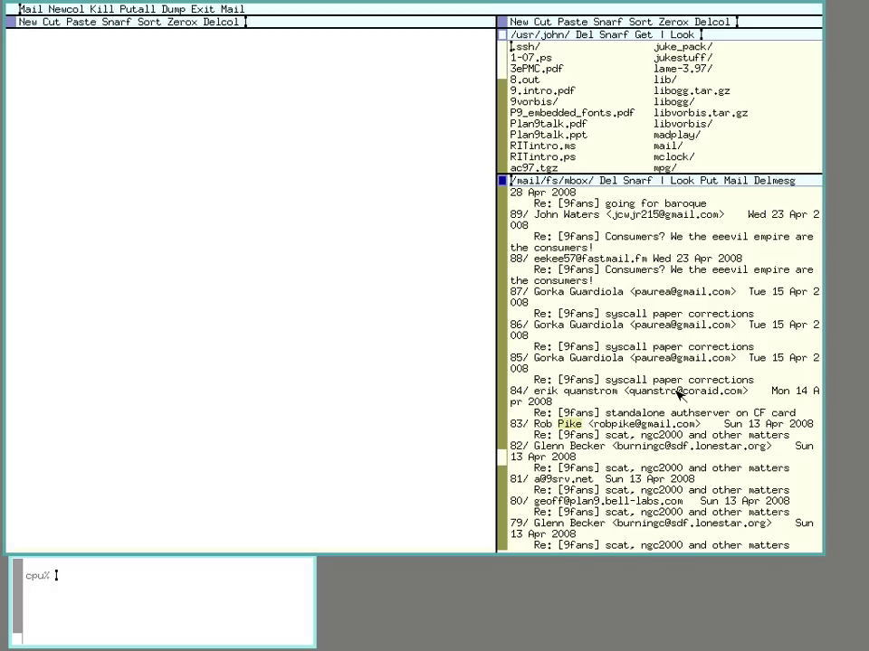
{"action": "left_click", "coordinate": [588, 424]}
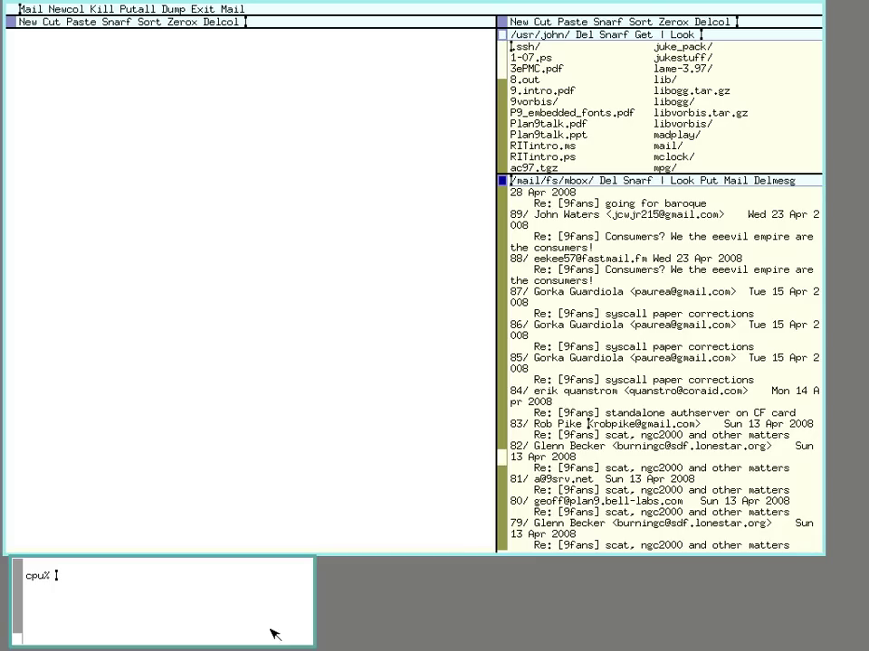
Step: Run faces -i at the cpu% prompt to display sender icons
{"action": "type", "text": "faces"}
{"action": "type", "text": " -i"}
{"action": "key", "text": "Return"}
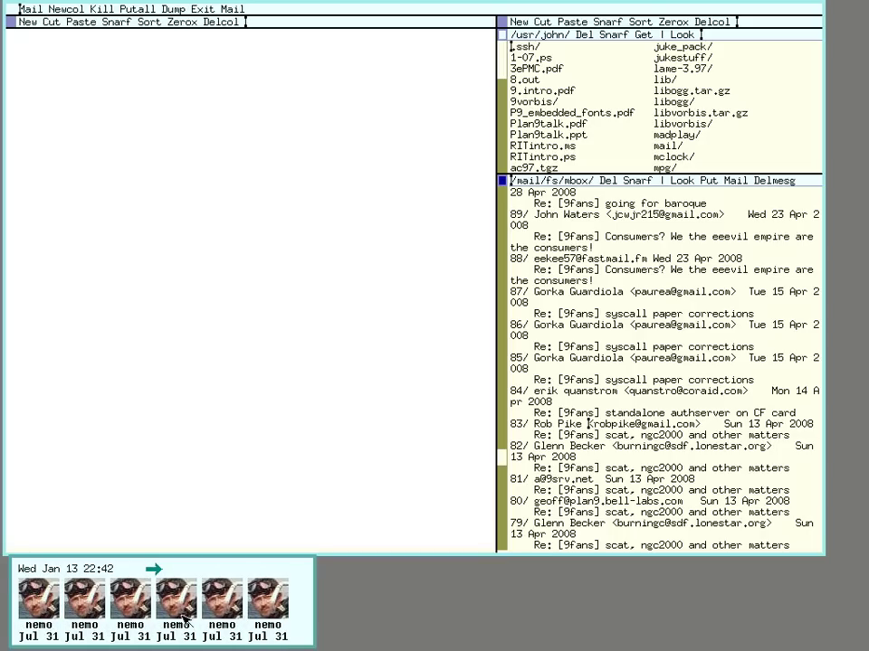
Step: Jump through the mail list, then scroll back up to the newest messages 319 to 307
{"action": "middle_click", "coordinate": [503, 250]}
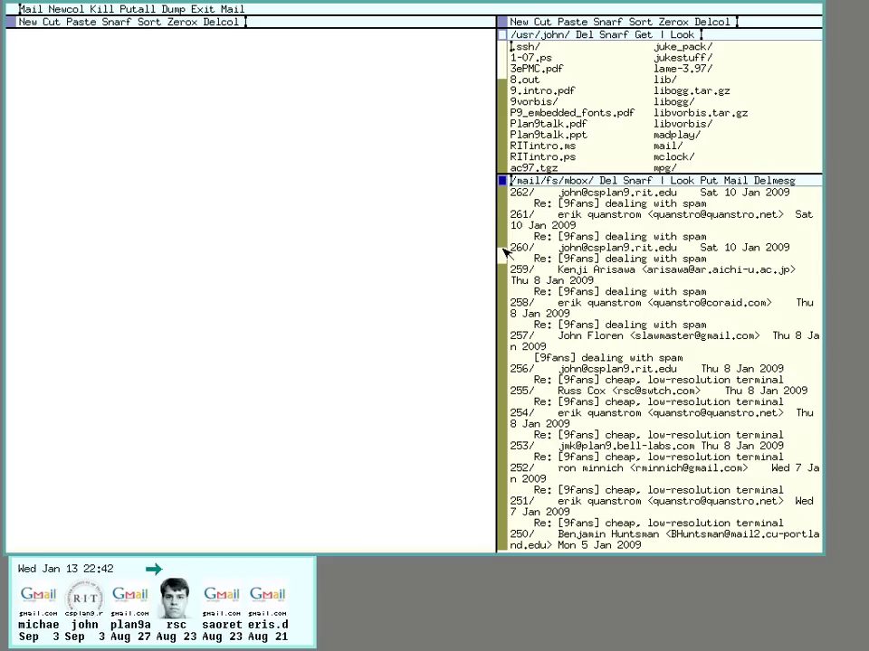
{"action": "middle_click", "coordinate": [504, 193]}
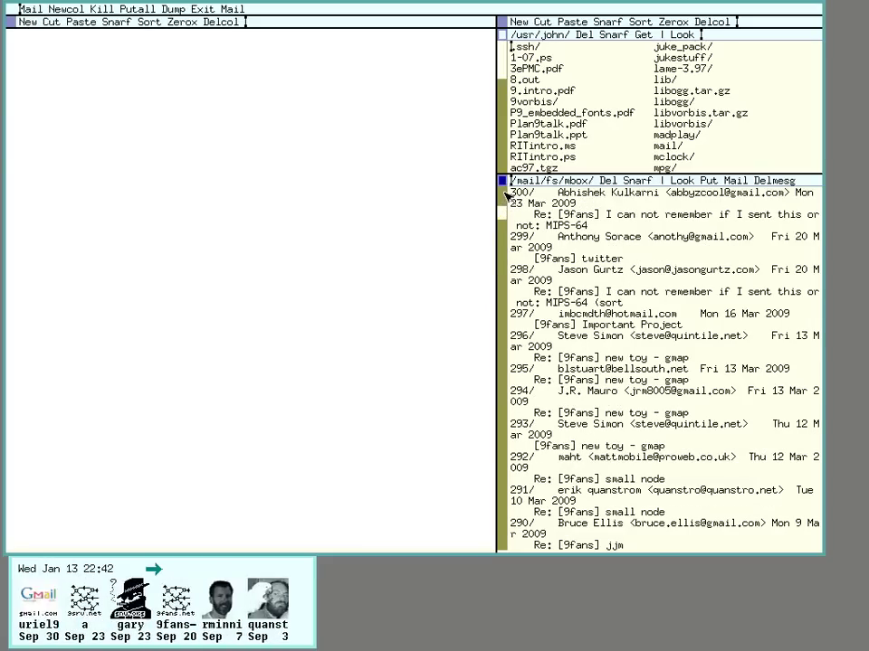
{"action": "scroll", "coordinate": [504, 194], "scroll_direction": "up", "scroll_amount": 5}
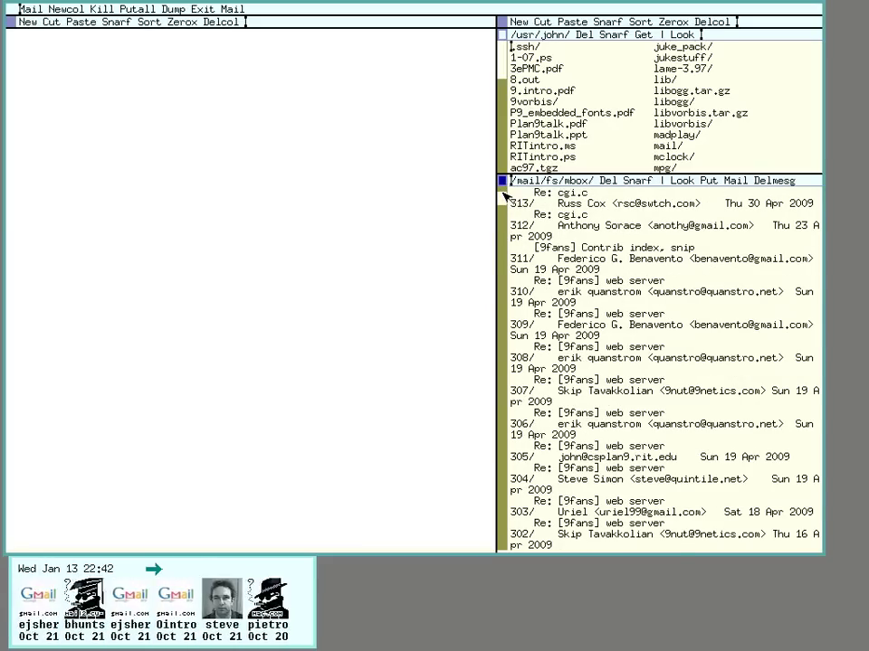
{"action": "scroll", "coordinate": [504, 194], "scroll_direction": "up", "scroll_amount": 1}
{"action": "scroll", "coordinate": [504, 195], "scroll_direction": "up", "scroll_amount": 4}
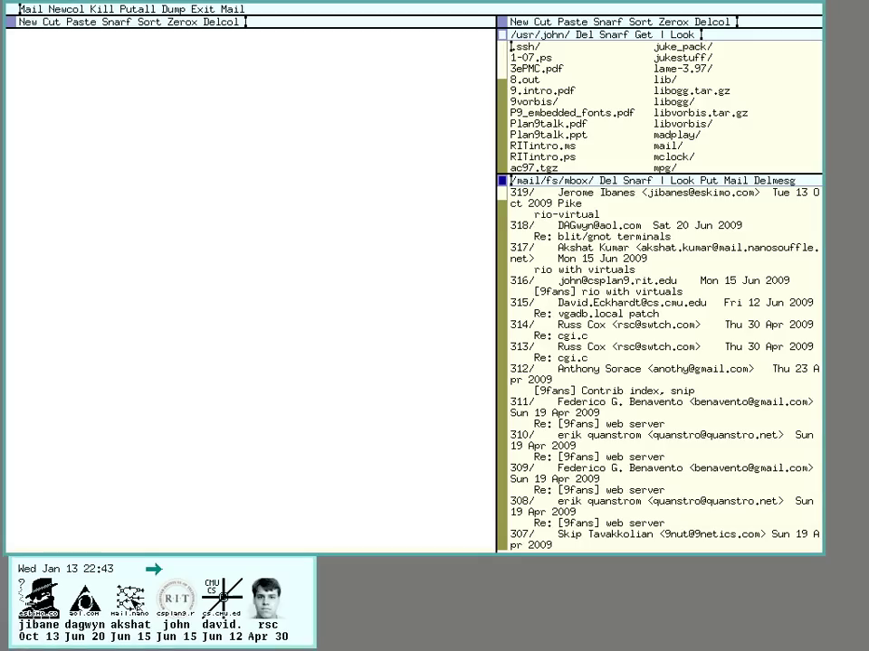
{"action": "right_click", "coordinate": [131, 600]}
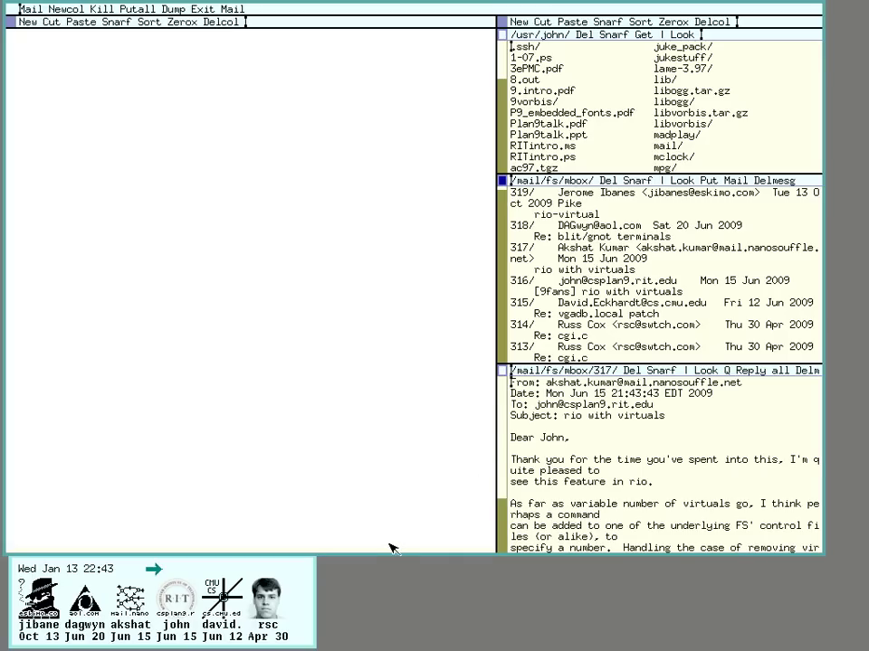
{"action": "middle_click", "coordinate": [631, 372]}
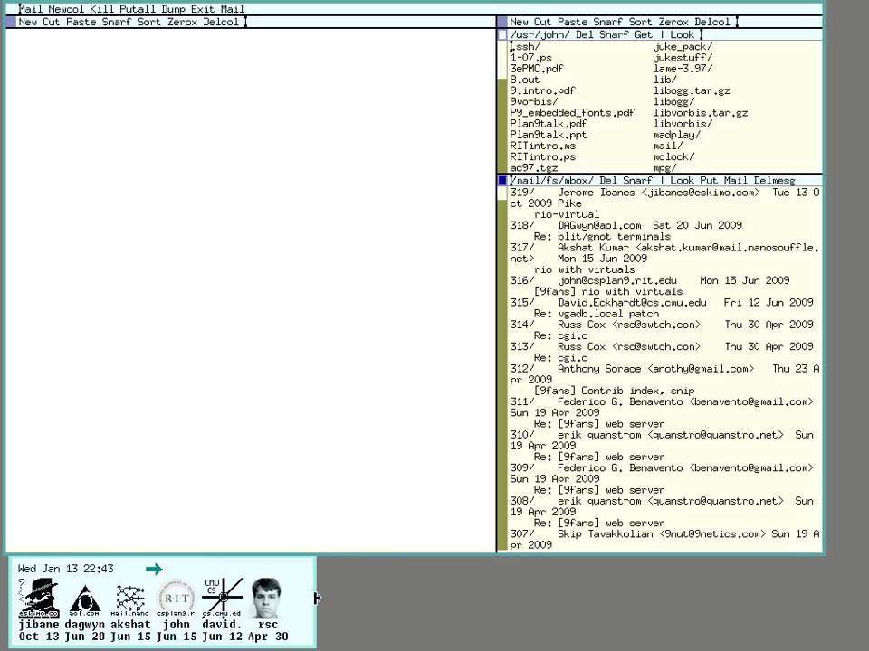
{"action": "left_click", "coordinate": [316, 598]}
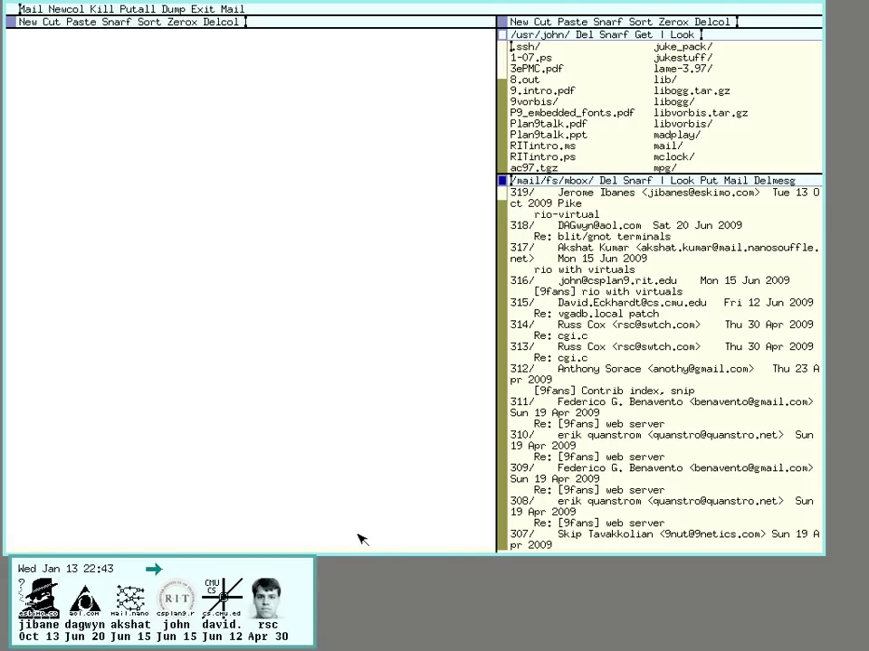
{"action": "left_click", "coordinate": [155, 570]}
{"action": "left_click", "coordinate": [131, 570]}
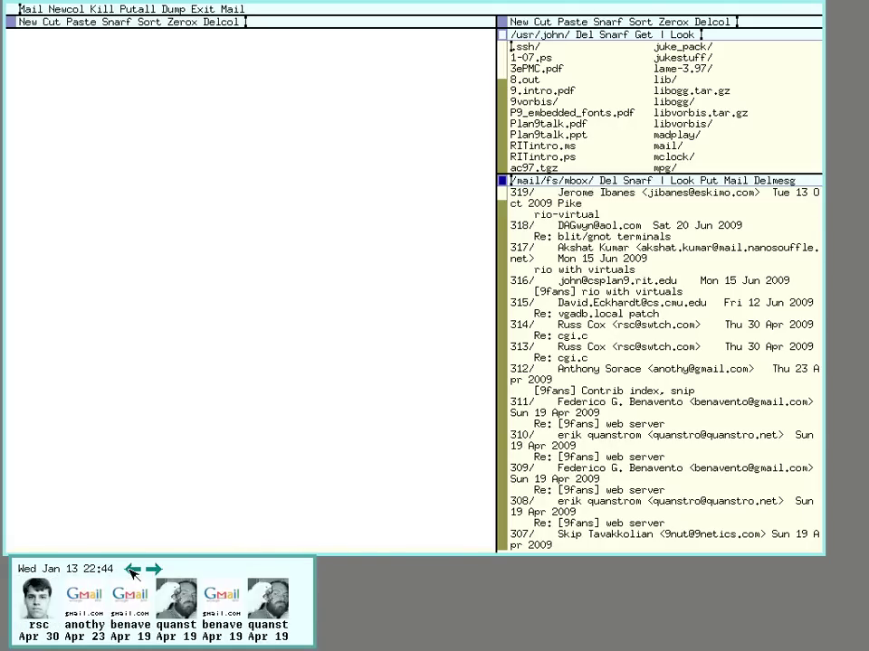
{"action": "left_click", "coordinate": [131, 571]}
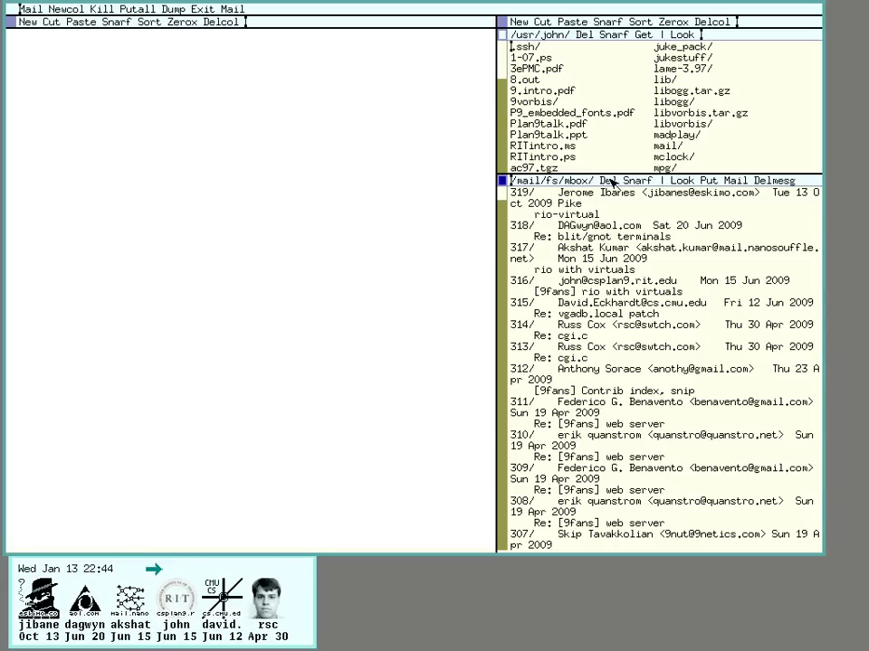
Step: Close the mbox window, remove the leftover Mail word, and quit the mail reader with q
{"action": "middle_click", "coordinate": [607, 181]}
{"action": "key", "text": "BackSpace"}
{"action": "key", "text": "BackSpace"}
{"action": "key", "text": "BackSpace"}
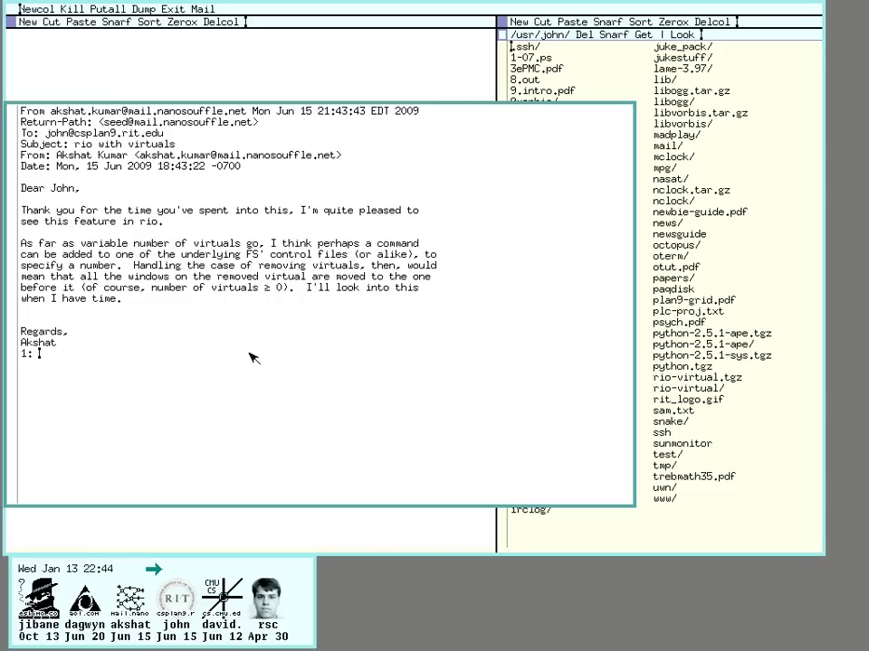
{"action": "type", "text": "q"}
{"action": "key", "text": "Return"}
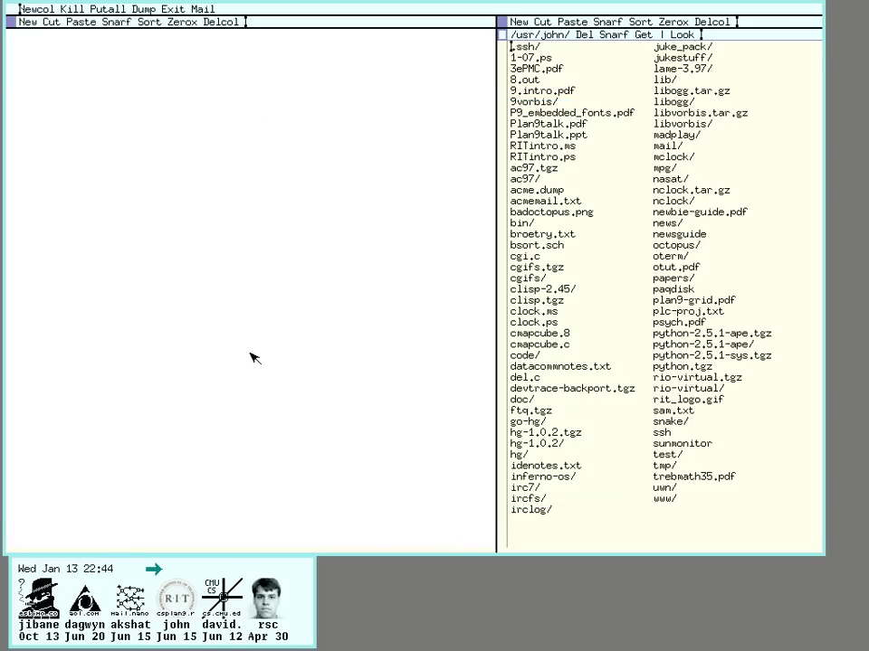